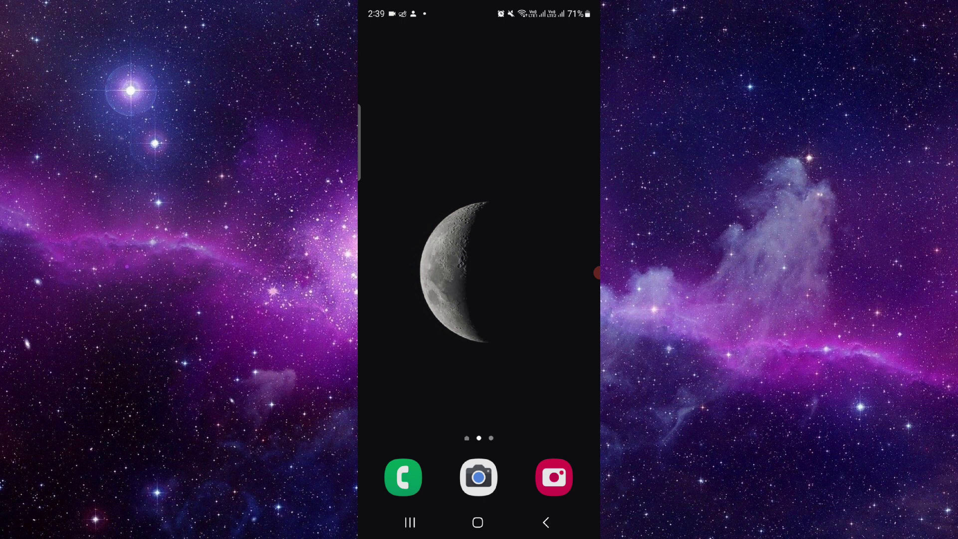
Step: Launch Facebook from the app search and open your Marketplace account page
{"action": "left_click_drag", "start_coordinate": [478, 389], "coordinate": [479, 150]}
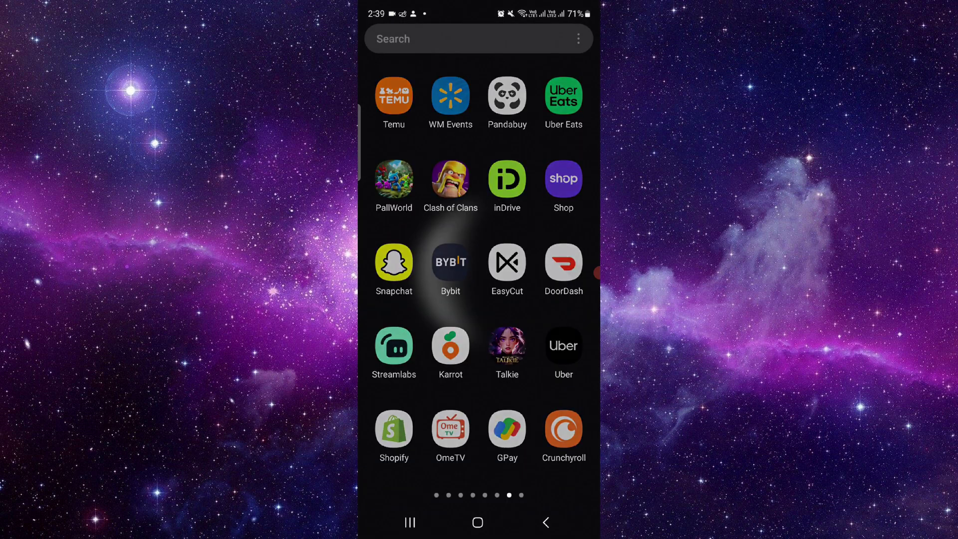
{"action": "left_click", "coordinate": [449, 39]}
{"action": "left_click", "coordinate": [451, 107]}
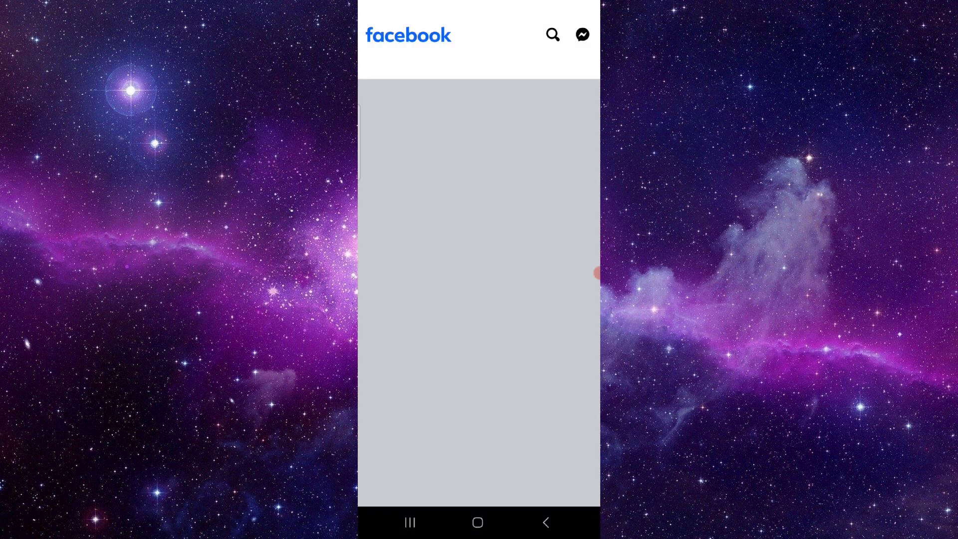
{"action": "left_click", "coordinate": [499, 64]}
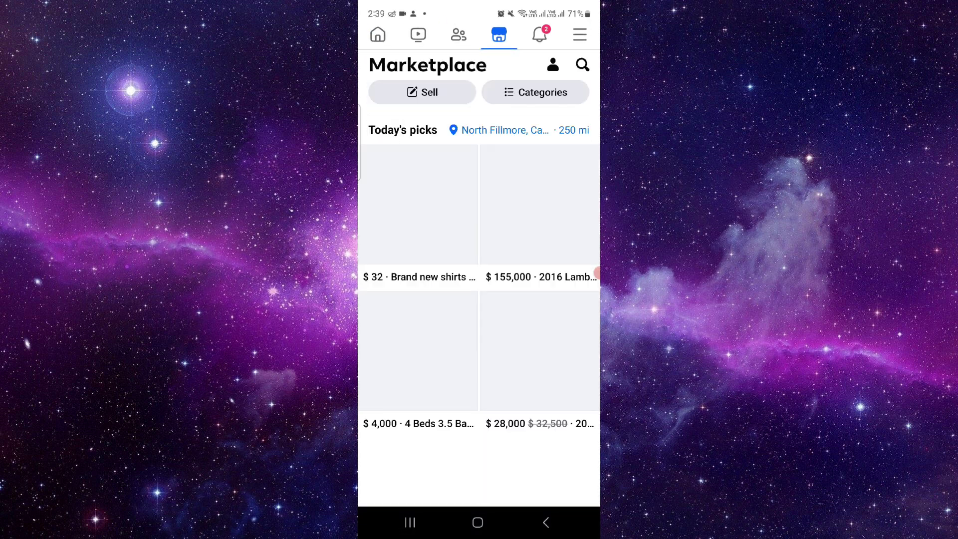
{"action": "left_click", "coordinate": [552, 64]}
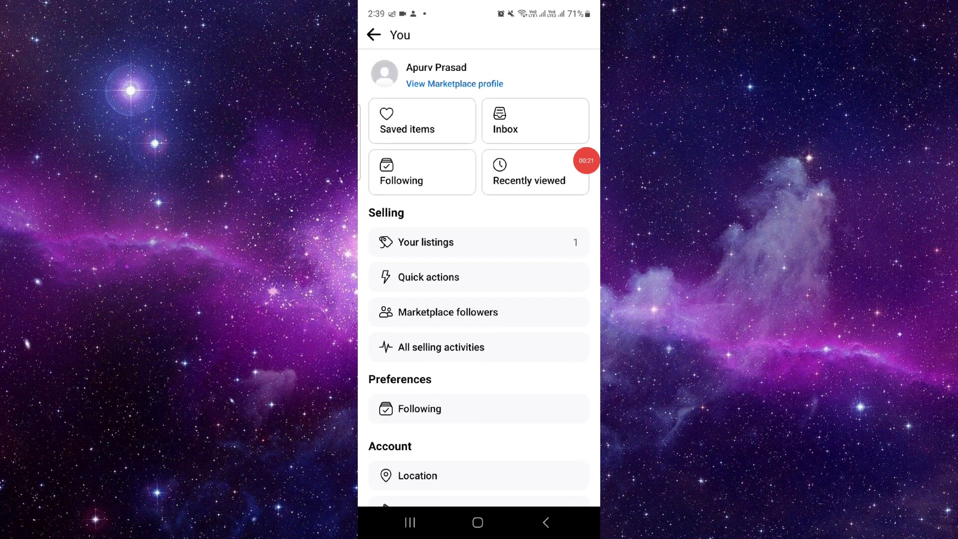
Step: Open the Marketplace seller profile editor and description field, then close Facebook from Recents
{"action": "left_click", "coordinate": [454, 83]}
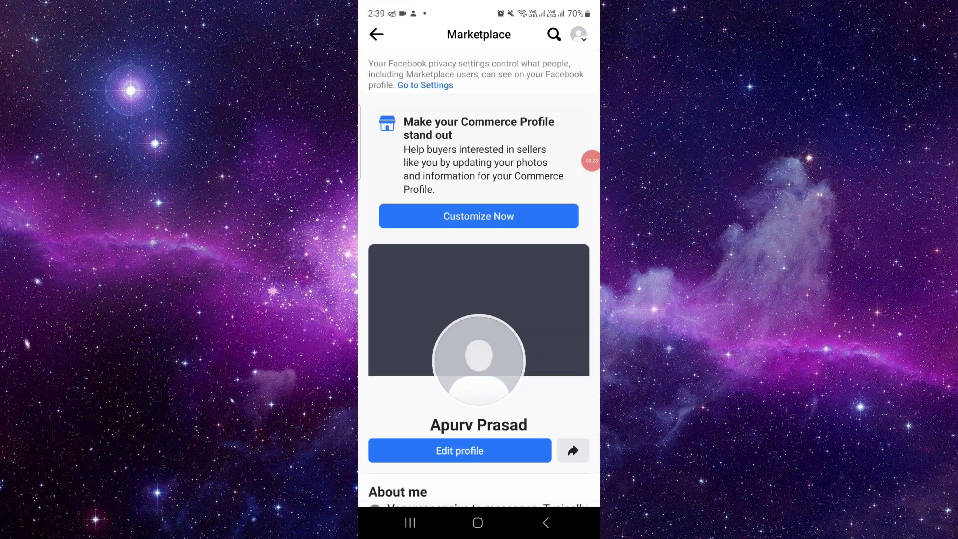
{"action": "scroll", "coordinate": [479, 300], "scroll_direction": "down", "scroll_amount": 3}
{"action": "scroll", "coordinate": [479, 300], "scroll_direction": "up", "scroll_amount": 3}
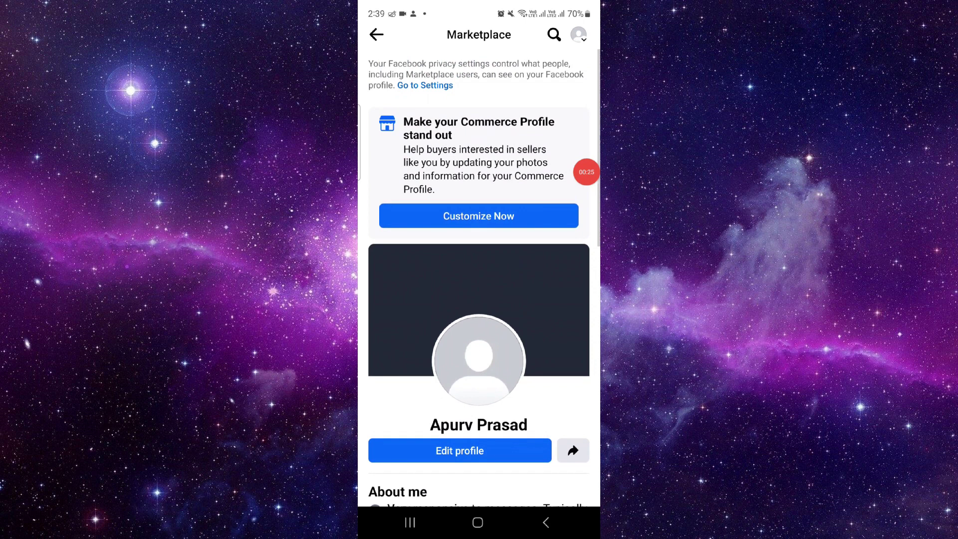
{"action": "left_click", "coordinate": [459, 451]}
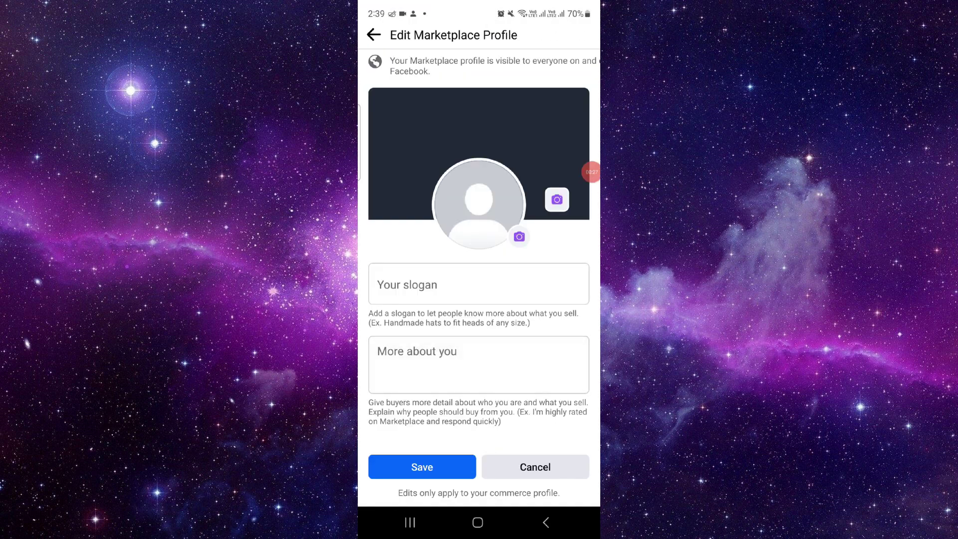
{"action": "left_click", "coordinate": [480, 365]}
{"action": "type", "text": "."}
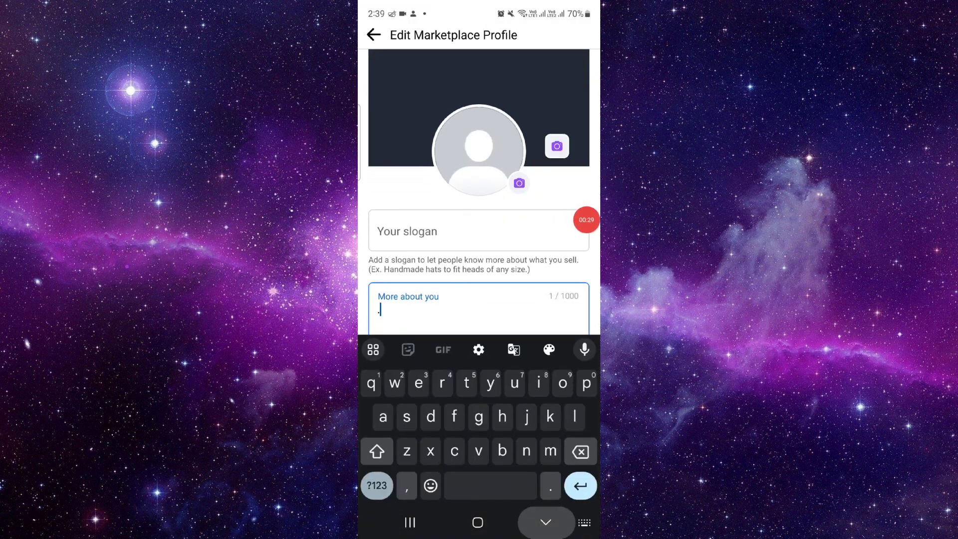
{"action": "left_click_drag", "start_coordinate": [361, 300], "coordinate": [479, 299]}
{"action": "scroll", "coordinate": [480, 300], "scroll_direction": "down", "scroll_amount": 5}
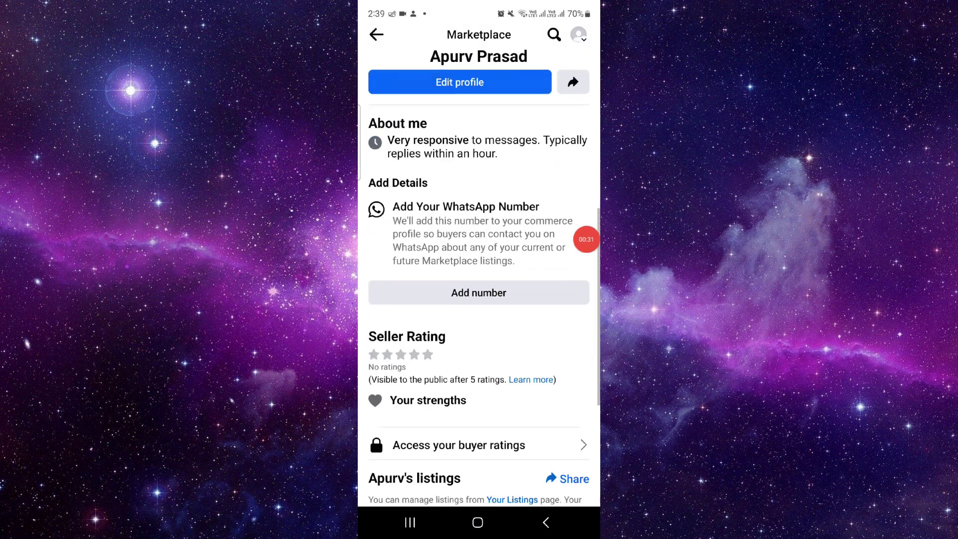
{"action": "scroll", "coordinate": [478, 299], "scroll_direction": "down", "scroll_amount": 2}
{"action": "left_click", "coordinate": [410, 521]}
{"action": "left_click_drag", "start_coordinate": [479, 300], "coordinate": [479, 75]}
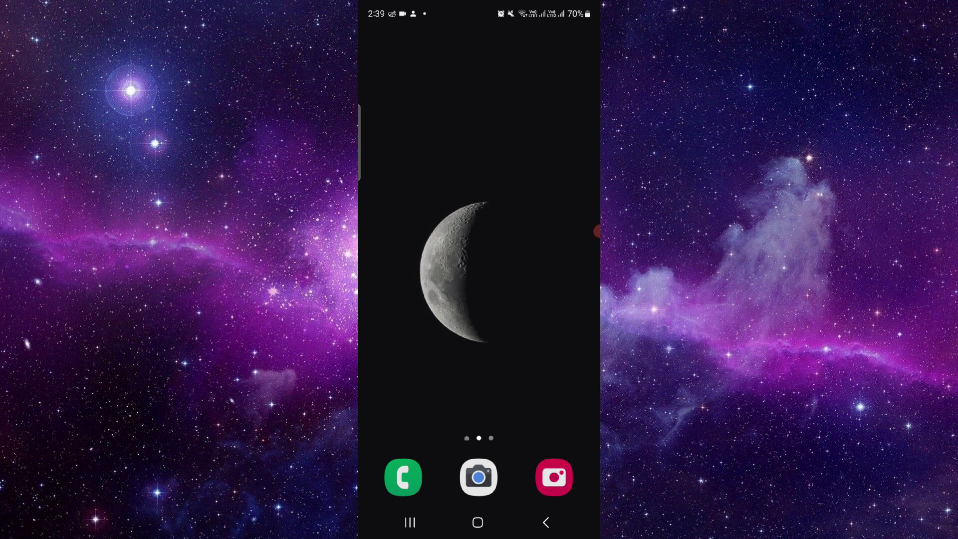
{"action": "left_click", "coordinate": [596, 231]}
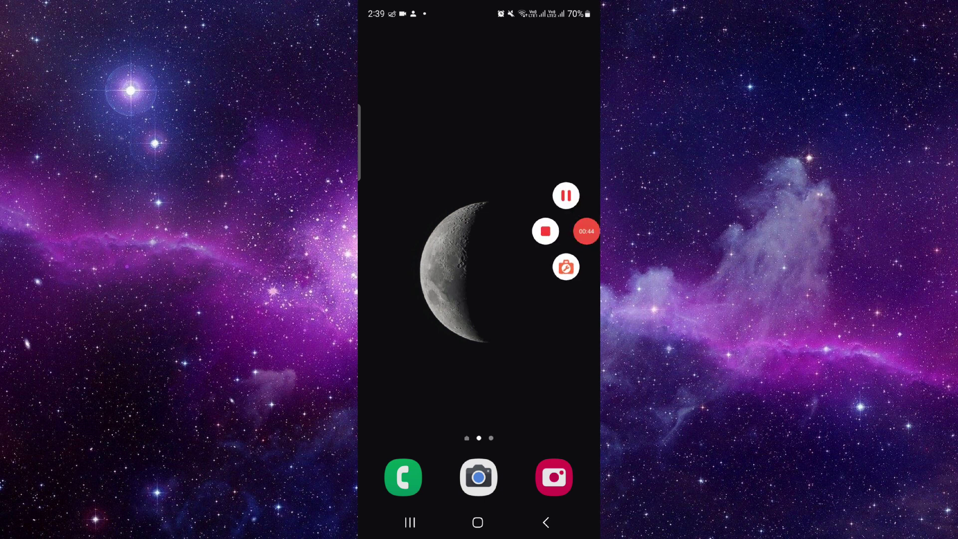